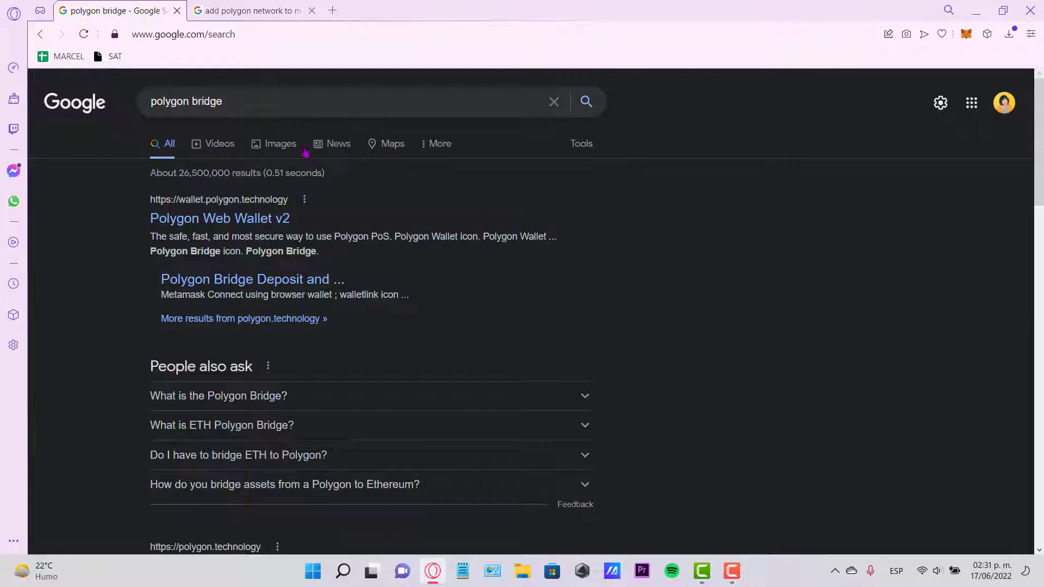
Step: Check MetaMask's network list, then switch to the 'add polygon network to mematkas' search results
{"action": "left_click_drag", "start_coordinate": [265, 103], "coordinate": [139, 101]}
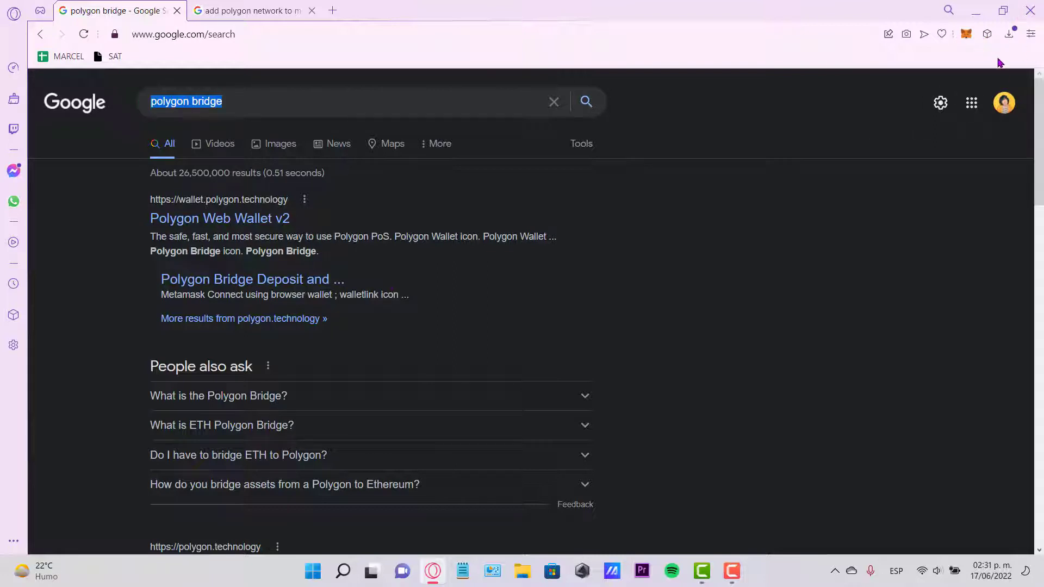
{"action": "left_click", "coordinate": [968, 34]}
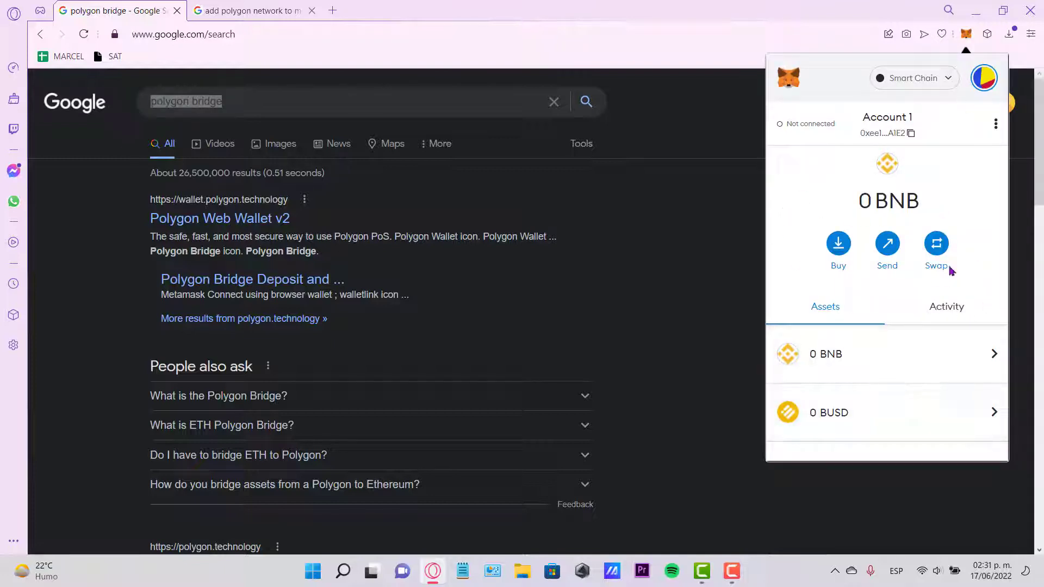
{"action": "left_click", "coordinate": [928, 81]}
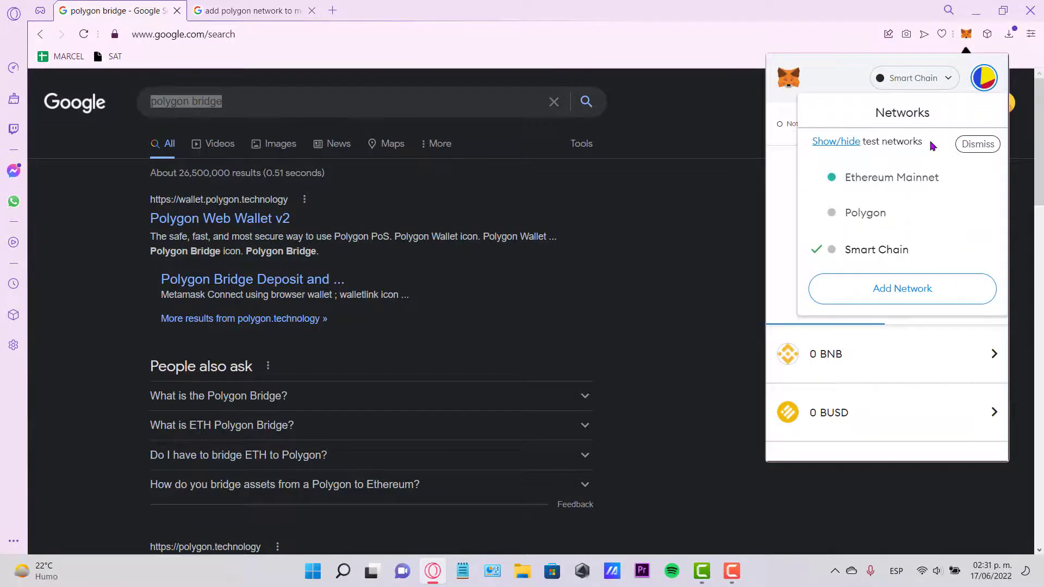
{"action": "left_click", "coordinate": [266, 16]}
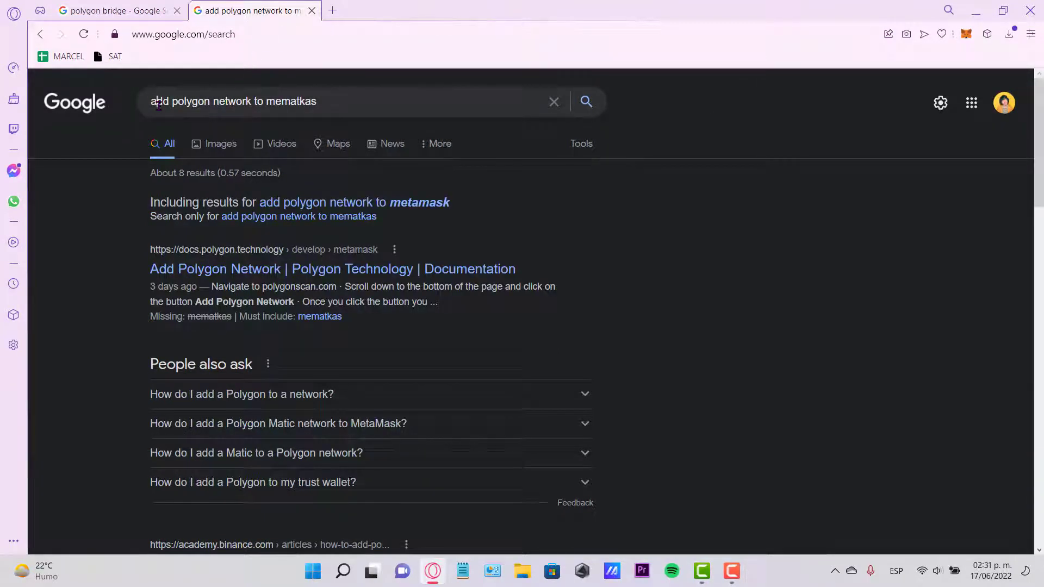
{"action": "left_click_drag", "start_coordinate": [158, 103], "coordinate": [321, 103]}
{"action": "left_click", "coordinate": [653, 401]}
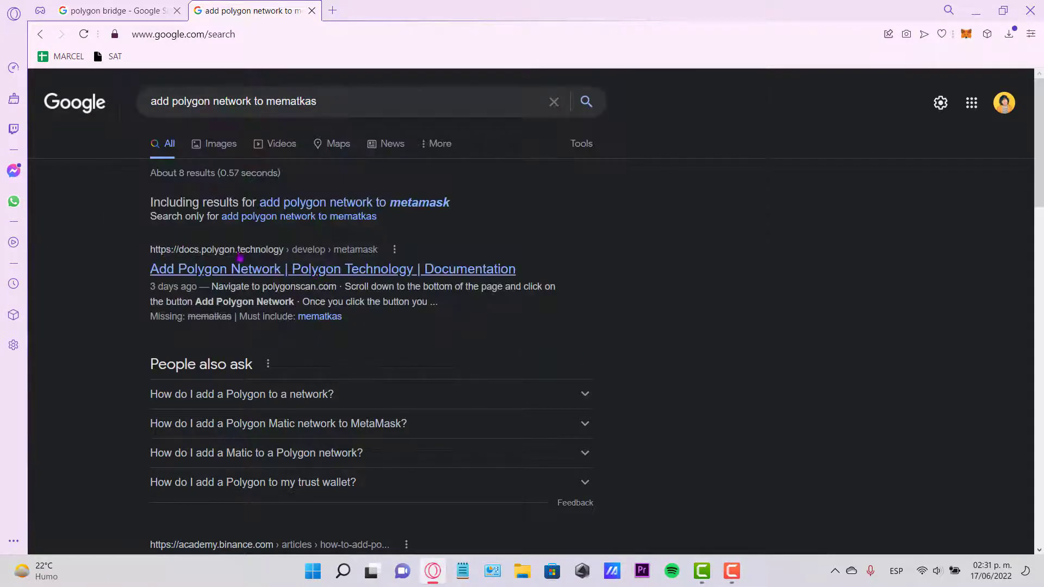
{"action": "scroll", "coordinate": [251, 265], "scroll_direction": "down", "scroll_amount": 3}
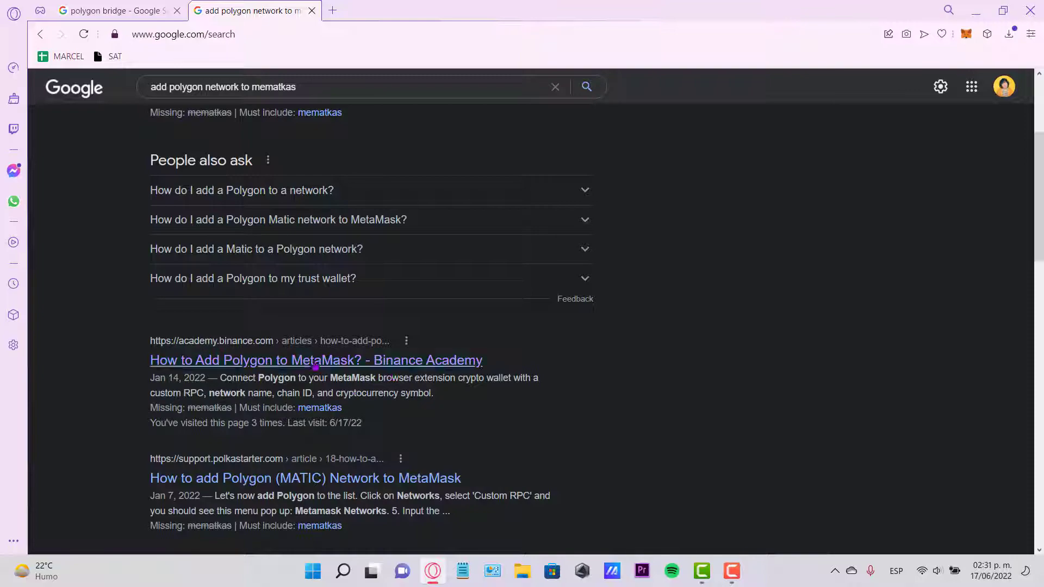
Step: Select Polygon's network details table in the Binance Academy guide, then open MetaMask's Add Network form
{"action": "left_click", "coordinate": [316, 362]}
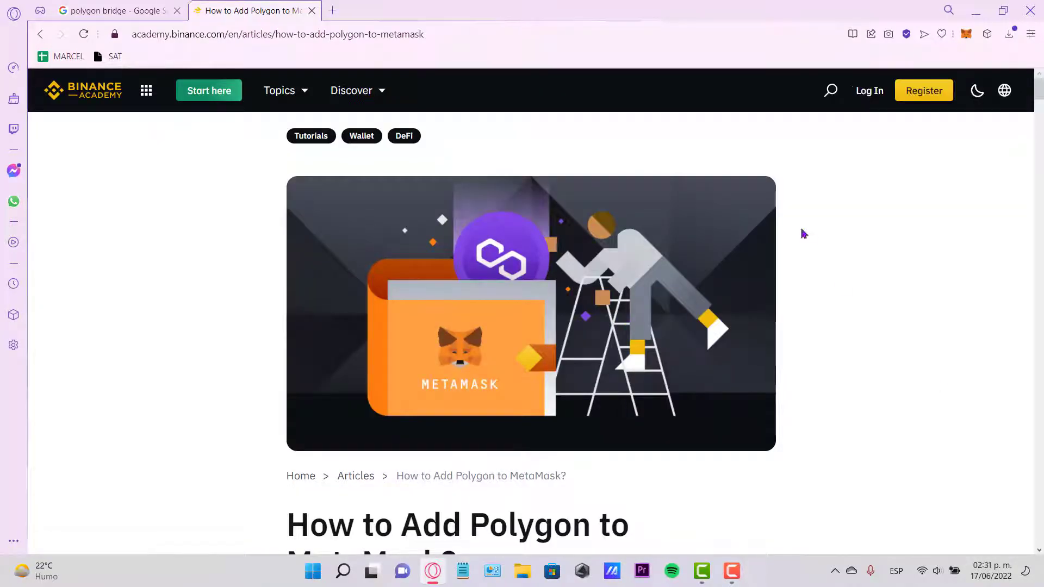
{"action": "scroll", "coordinate": [816, 276], "scroll_direction": "down", "scroll_amount": 20}
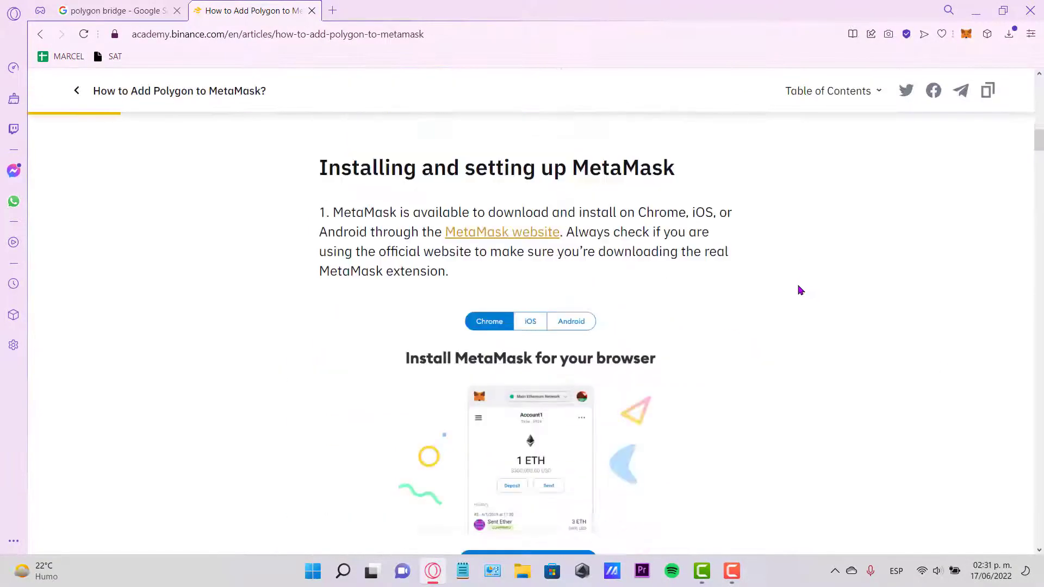
{"action": "scroll", "coordinate": [798, 293], "scroll_direction": "down", "scroll_amount": 20}
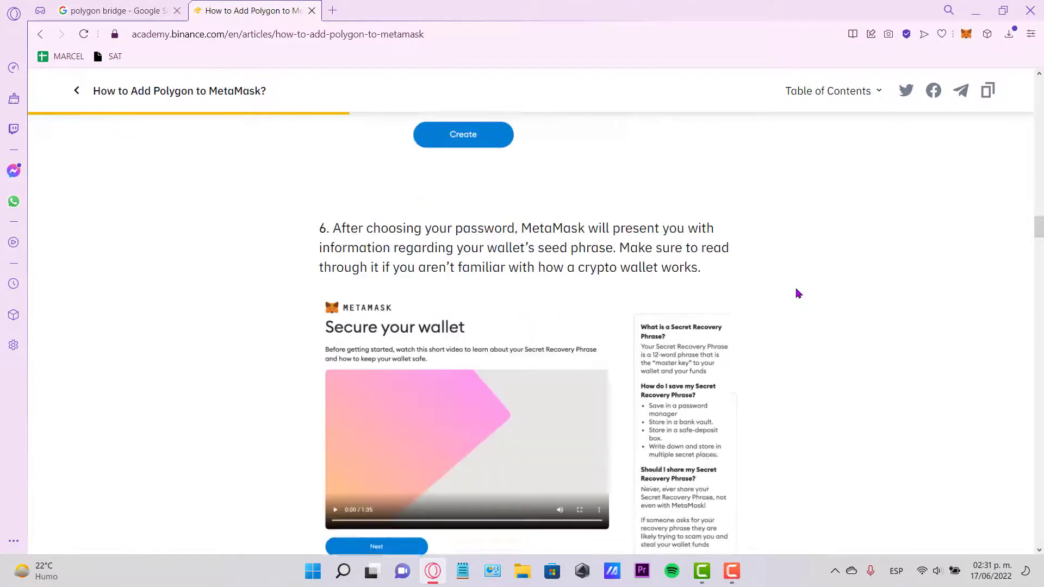
{"action": "scroll", "coordinate": [797, 294], "scroll_direction": "down", "scroll_amount": 20}
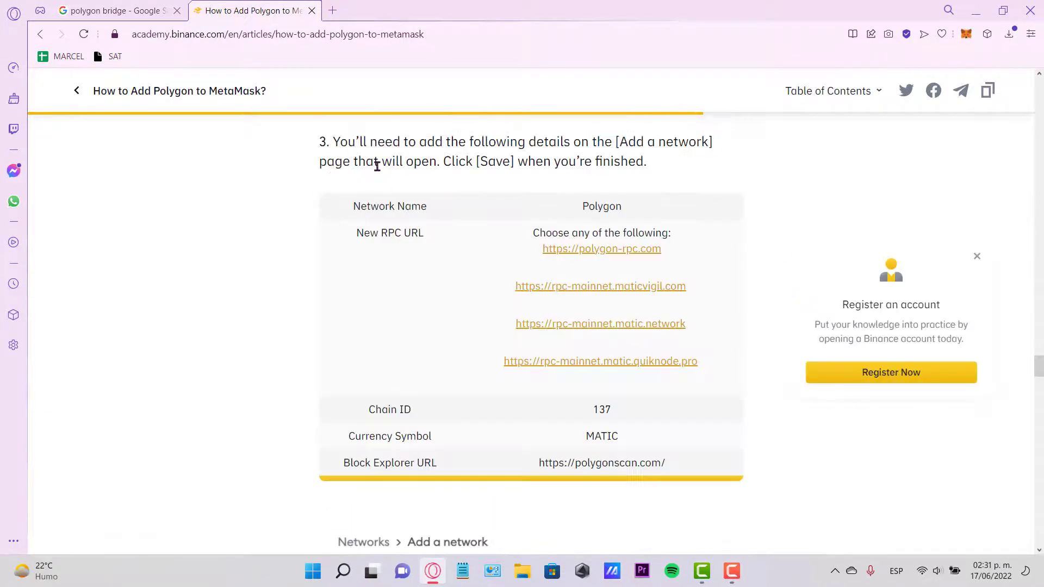
{"action": "left_click_drag", "start_coordinate": [370, 143], "coordinate": [718, 477]}
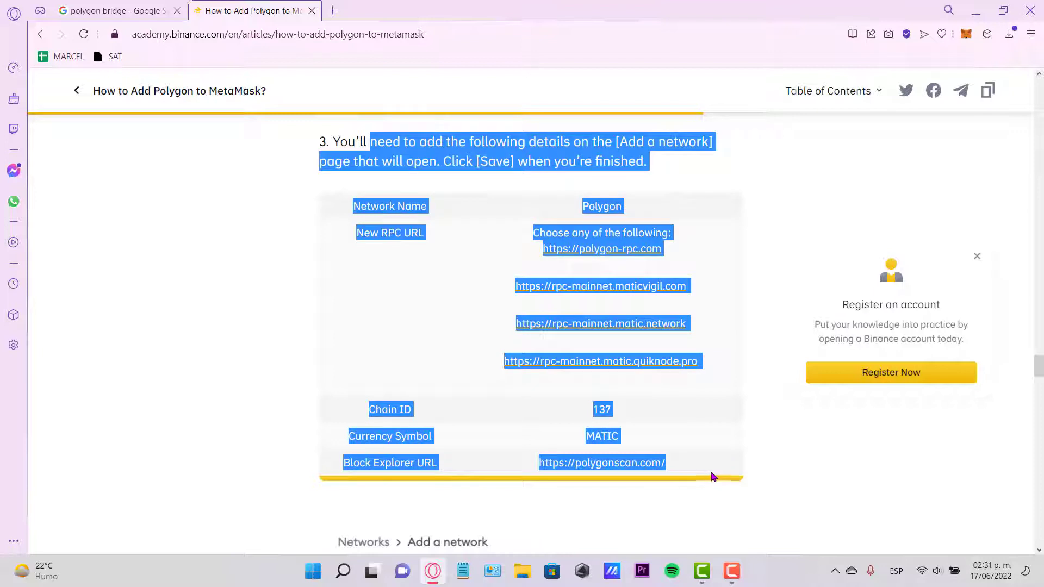
{"action": "left_click", "coordinate": [966, 34]}
{"action": "left_click", "coordinate": [931, 79]}
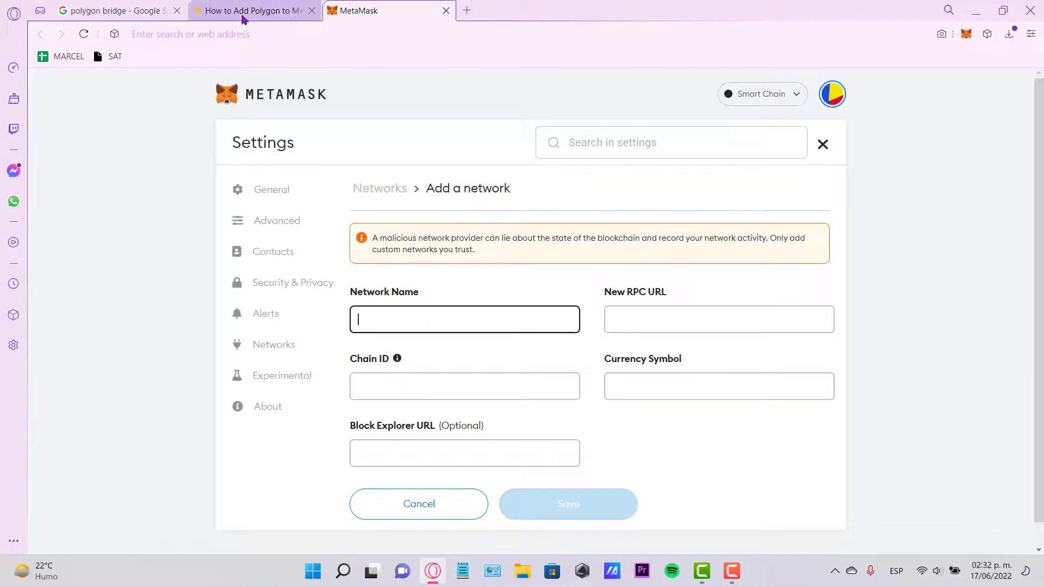
Step: Glance back at the Binance network details, then return to the 'polygon bridge' search results
{"action": "left_click", "coordinate": [240, 18]}
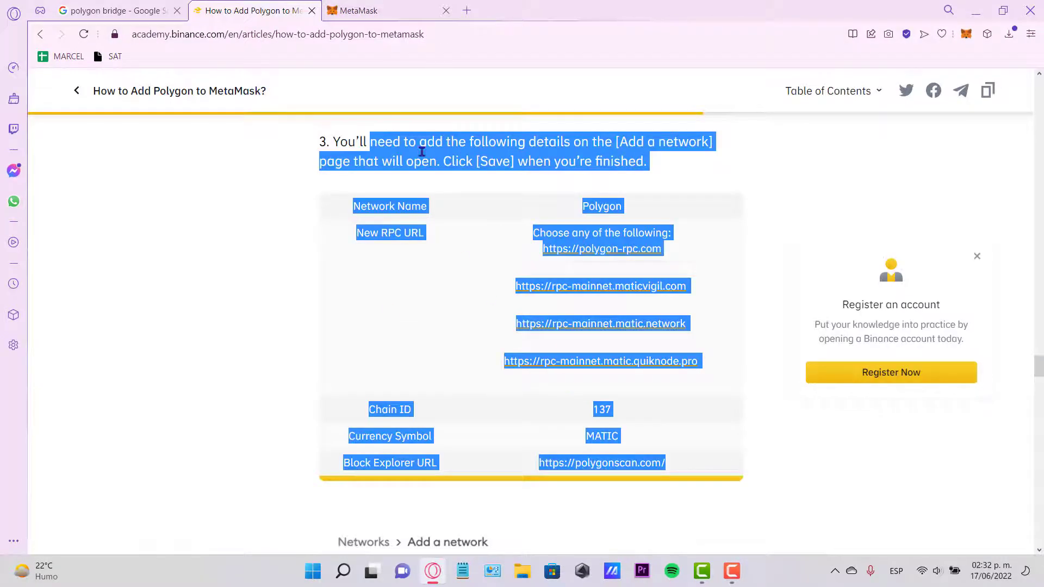
{"action": "left_click", "coordinate": [392, 11]}
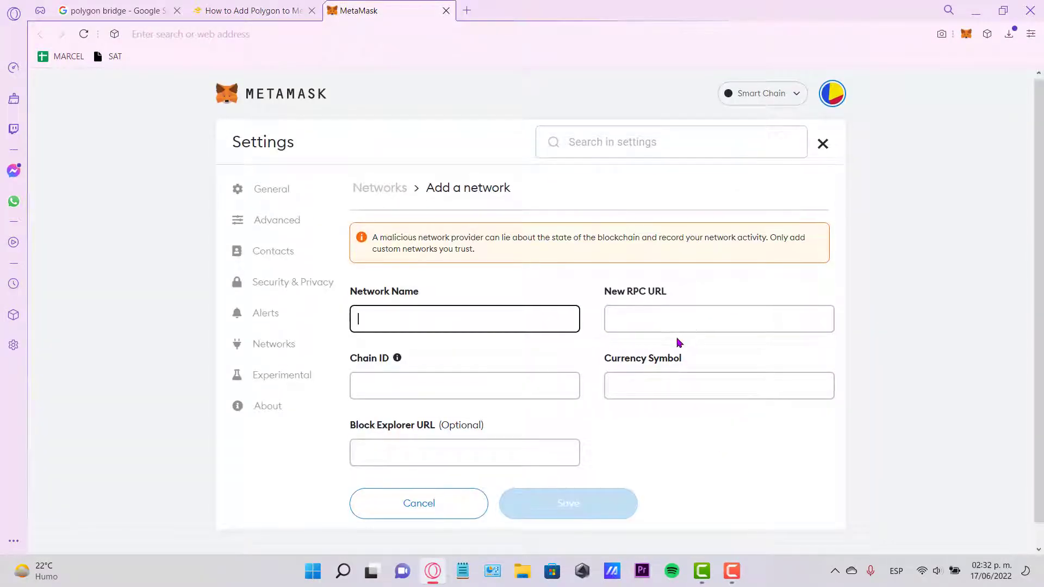
{"action": "scroll", "coordinate": [569, 512], "scroll_direction": "down", "scroll_amount": 1}
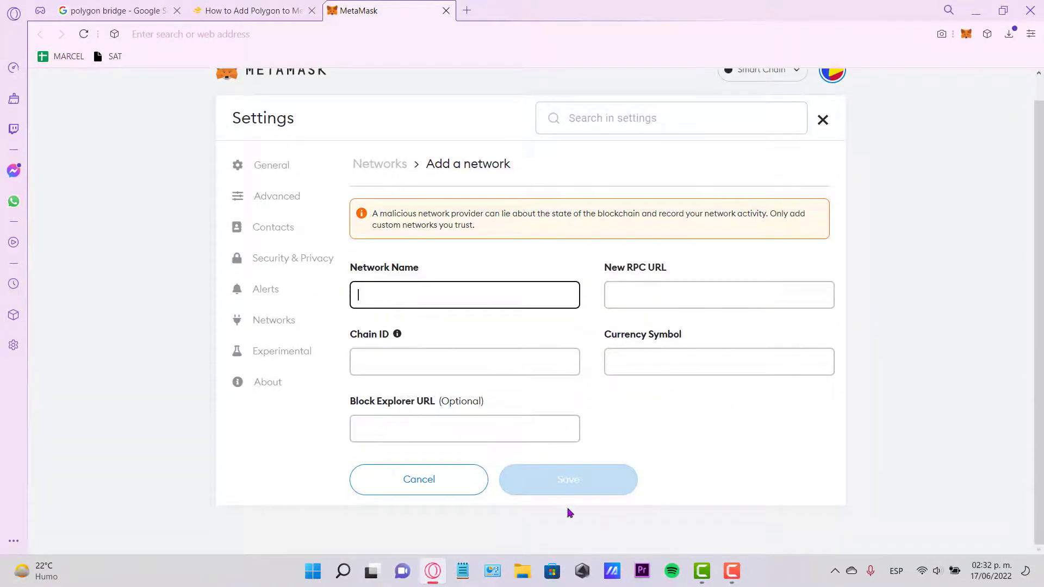
{"action": "left_click", "coordinate": [791, 71]}
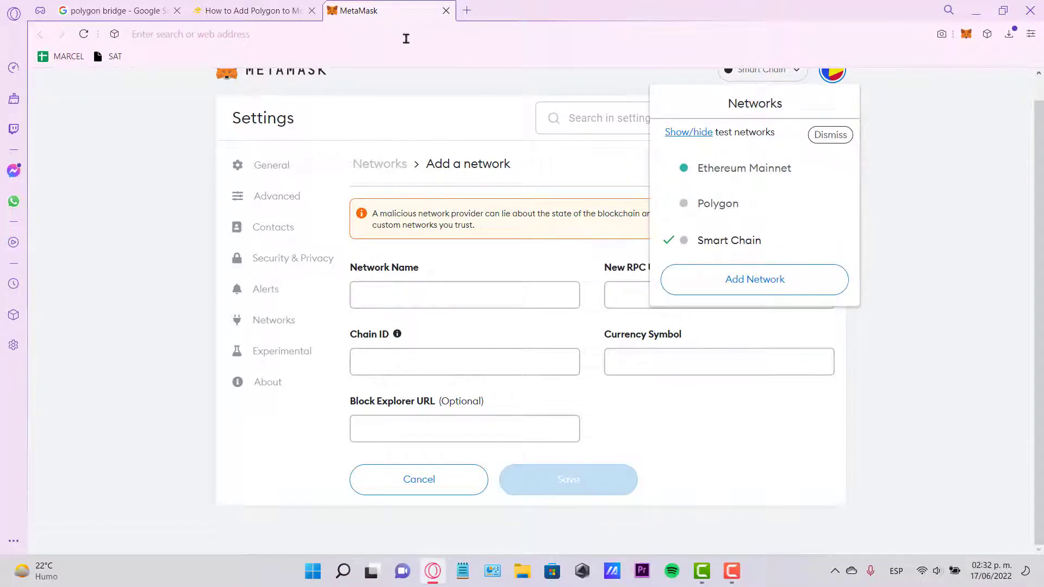
{"action": "left_click", "coordinate": [143, 12]}
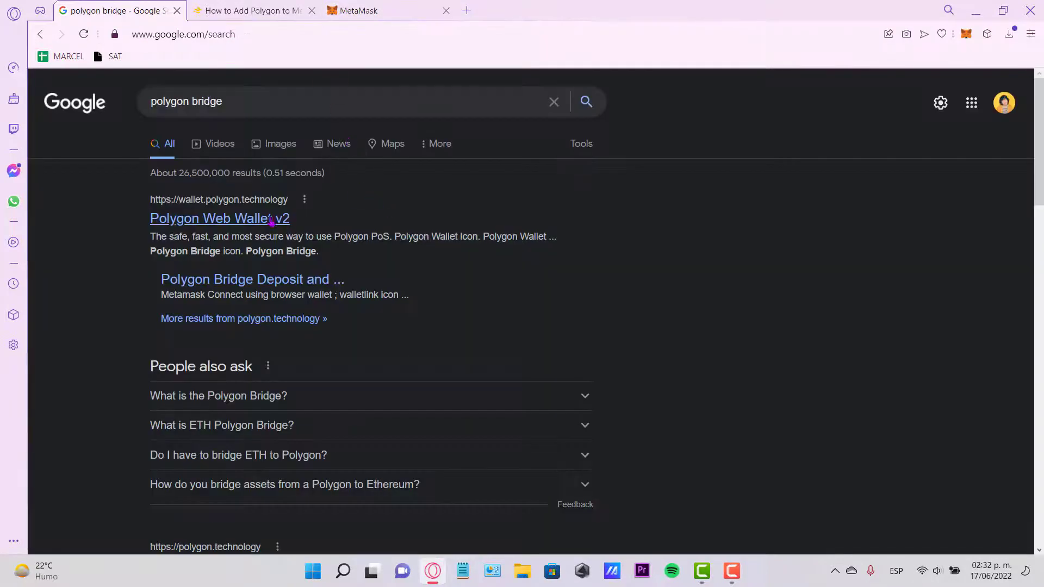
Step: Open the 'Polygon Web Wallet v2' search result to reach its login page
{"action": "left_click", "coordinate": [234, 218]}
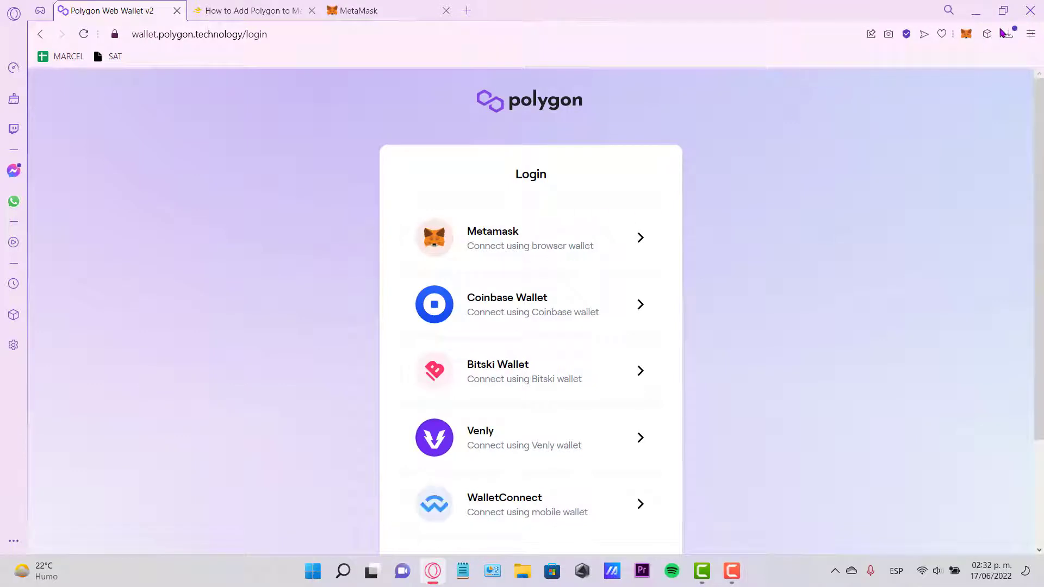
Step: Log in with MetaMask, approving the account connection and unlocking the wallet
{"action": "left_click", "coordinate": [654, 235]}
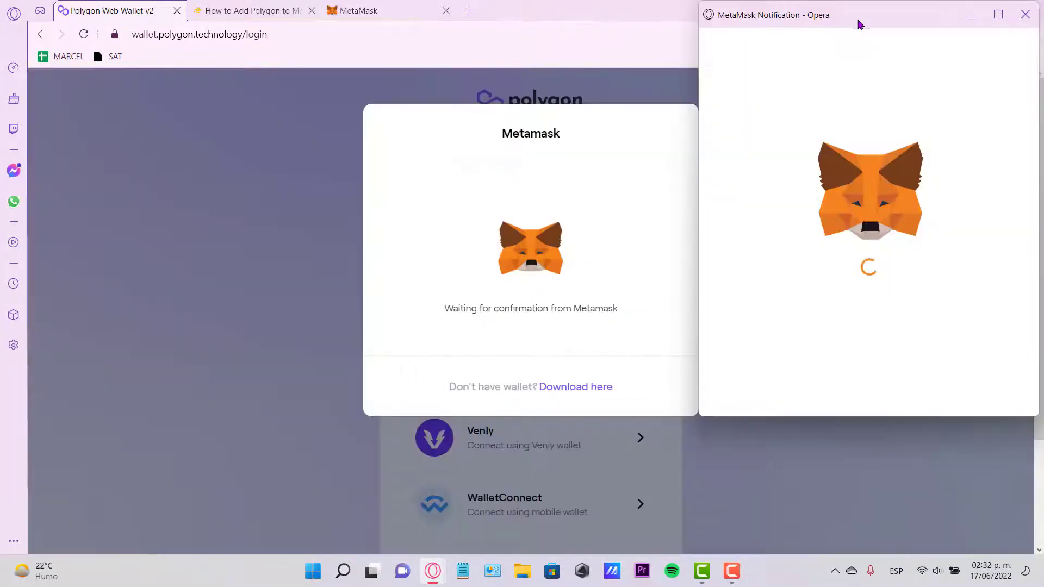
{"action": "left_click_drag", "start_coordinate": [851, 28], "coordinate": [793, 42]}
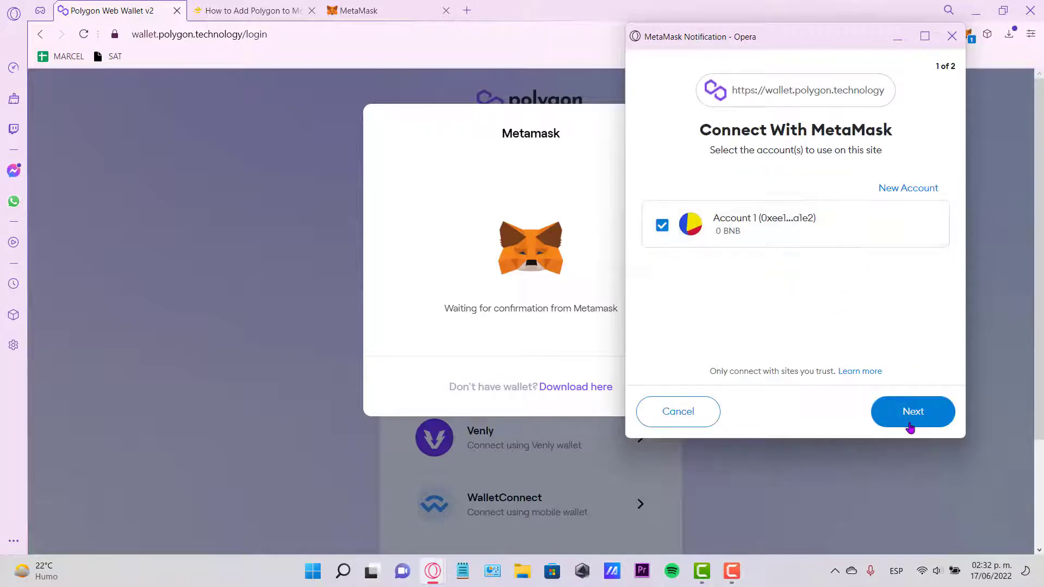
{"action": "left_click", "coordinate": [907, 424]}
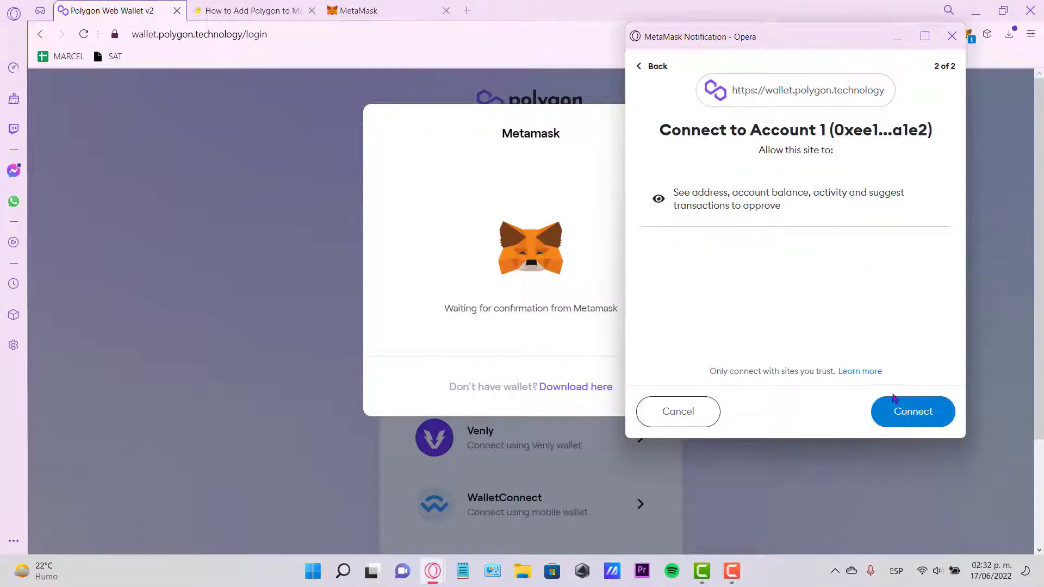
{"action": "left_click", "coordinate": [896, 401]}
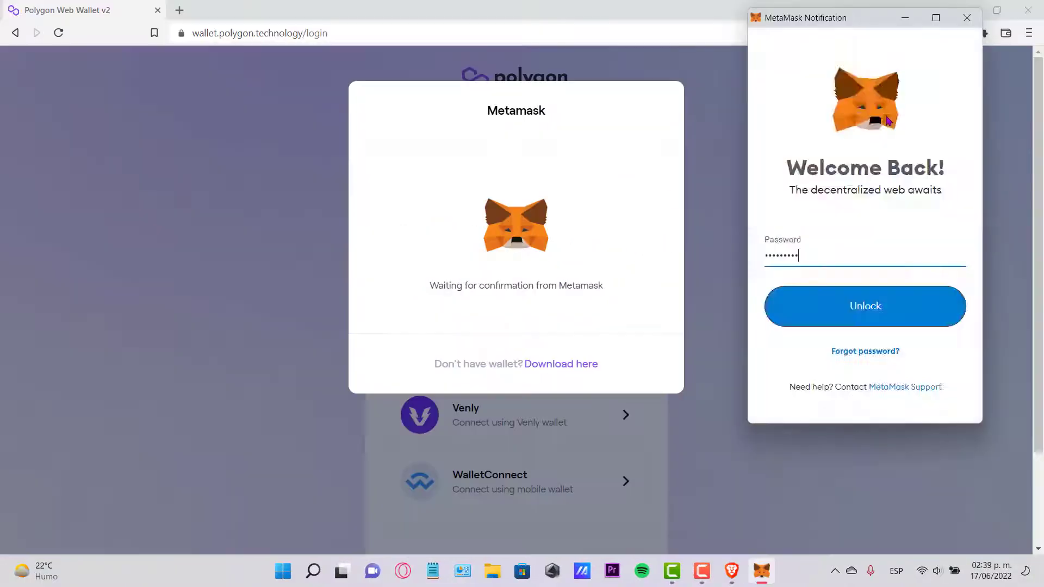
{"action": "key", "text": "Return"}
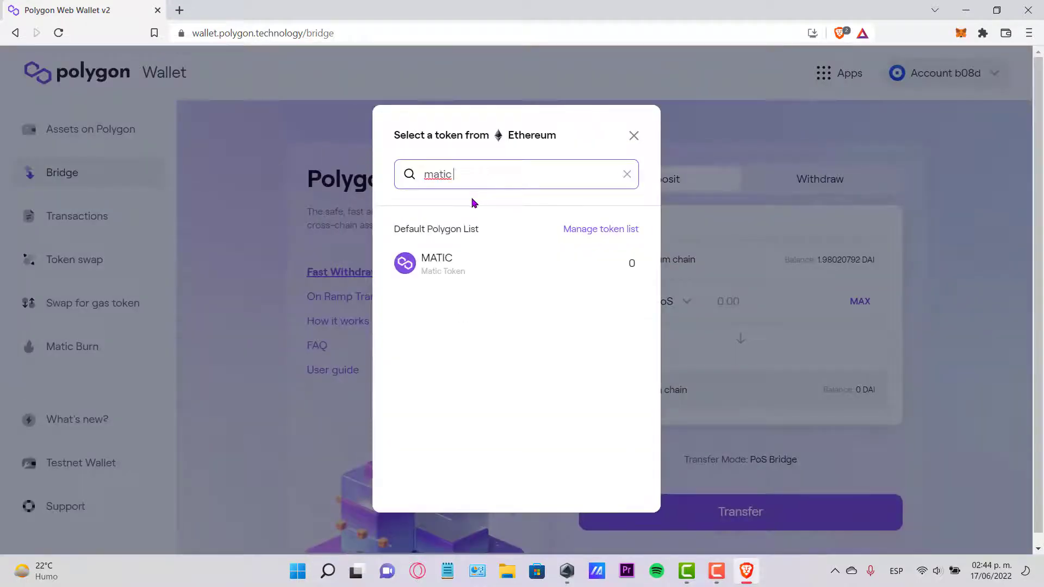
Step: Review the MATIC deposit form, highlighting the Ethereum and Polygon chains and the 0 MATIC balance
{"action": "left_click", "coordinate": [439, 266]}
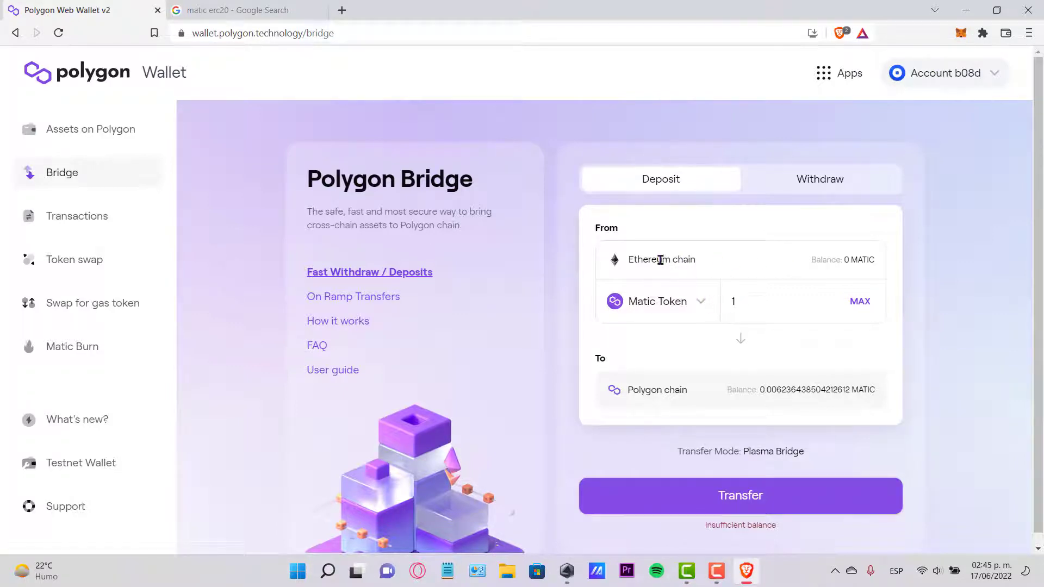
{"action": "mouse_move", "coordinate": [634, 257]}
{"action": "left_mouse_down"}
{"action": "mouse_move", "coordinate": [706, 269]}
{"action": "mouse_move", "coordinate": [644, 262]}
{"action": "left_mouse_up"}
{"action": "left_click_drag", "start_coordinate": [626, 390], "coordinate": [662, 391]}
{"action": "left_click", "coordinate": [847, 260]}
{"action": "left_click_drag", "start_coordinate": [832, 260], "coordinate": [897, 260]}
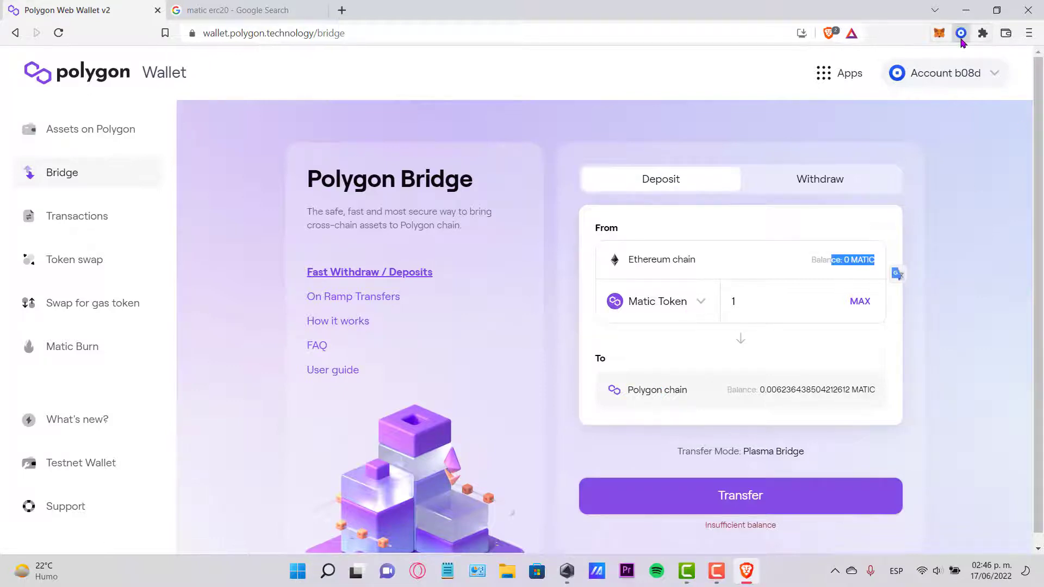
{"action": "left_click", "coordinate": [961, 37]}
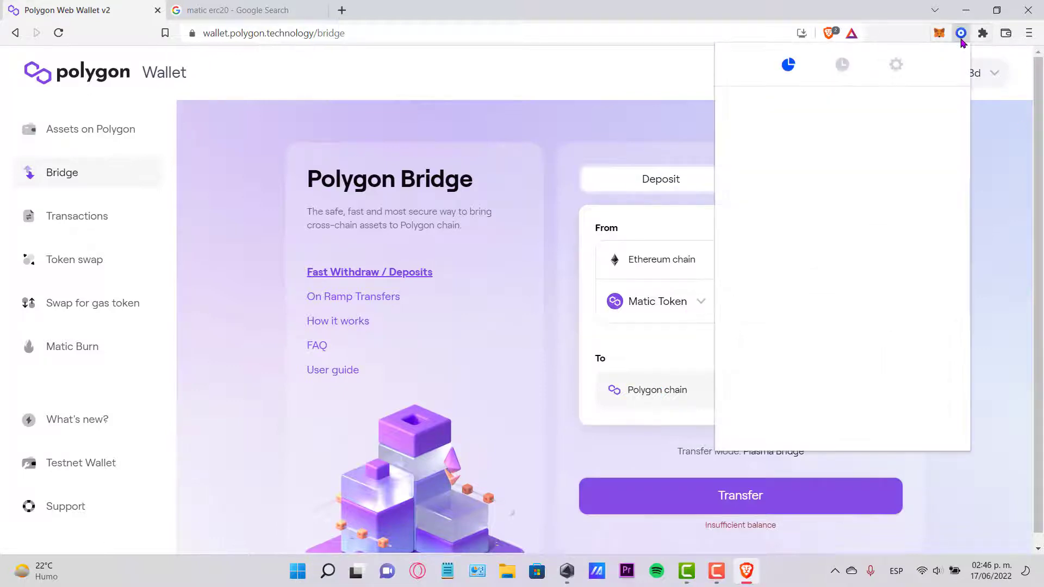
{"action": "left_click", "coordinate": [974, 164]}
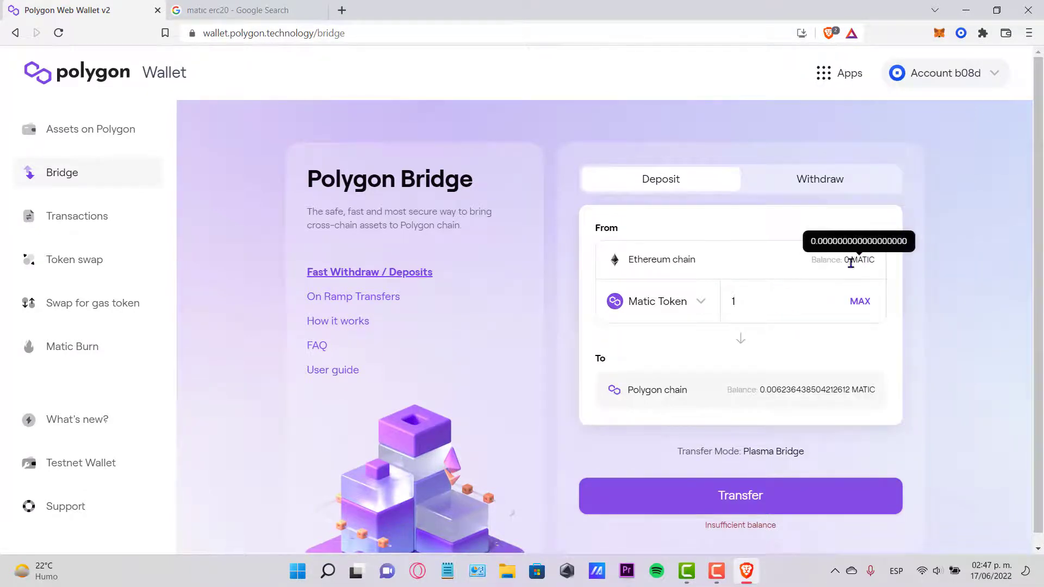
{"action": "left_click_drag", "start_coordinate": [845, 263], "coordinate": [892, 261]}
{"action": "left_click", "coordinate": [672, 257]}
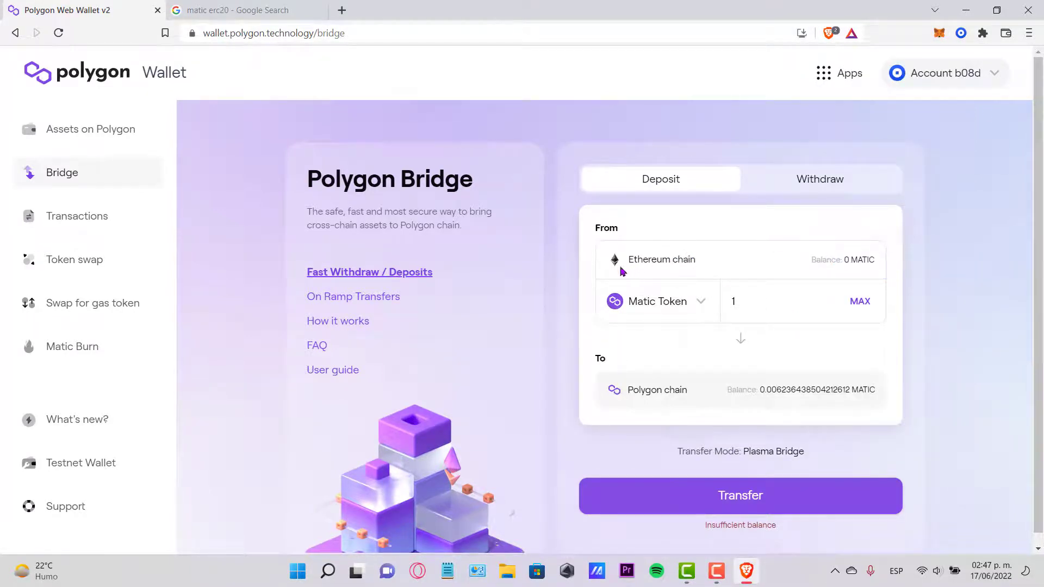
Step: Choose DAI, enter the full 1.98020792 balance with MAX, and start the transfer
{"action": "left_click", "coordinate": [677, 304]}
{"action": "left_click", "coordinate": [516, 271]}
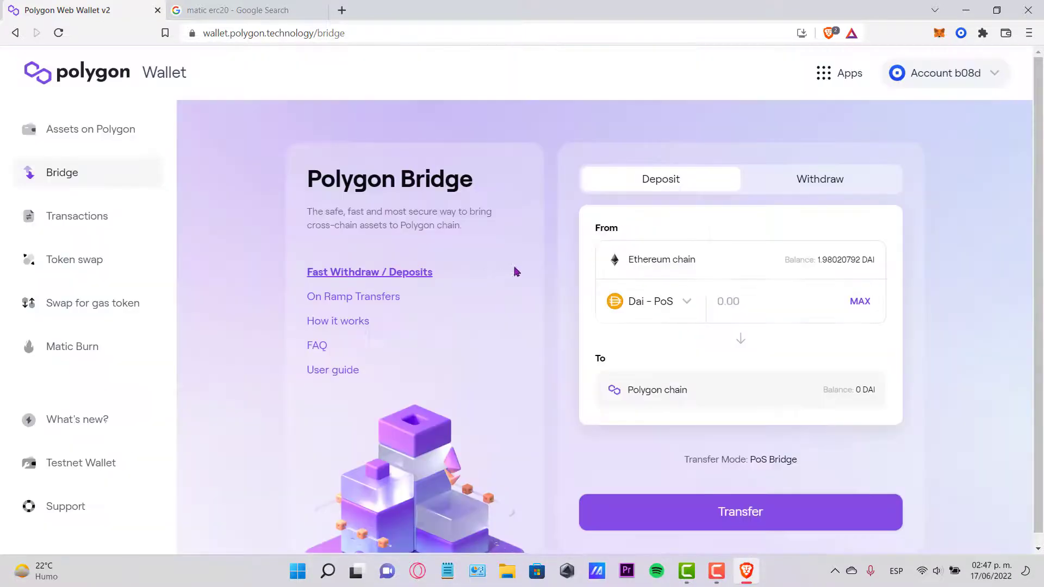
{"action": "left_click", "coordinate": [678, 307]}
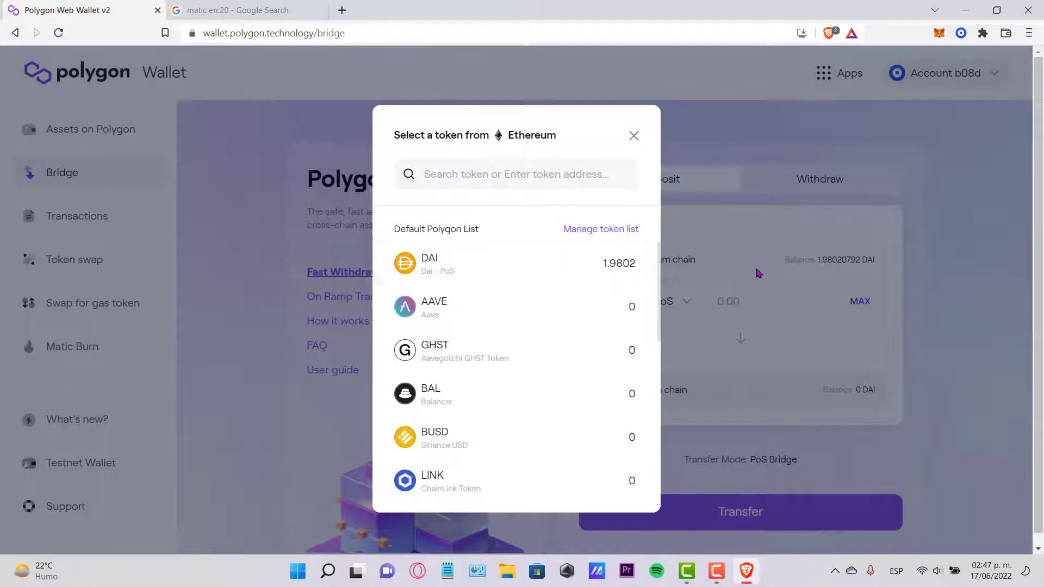
{"action": "left_click", "coordinate": [634, 136]}
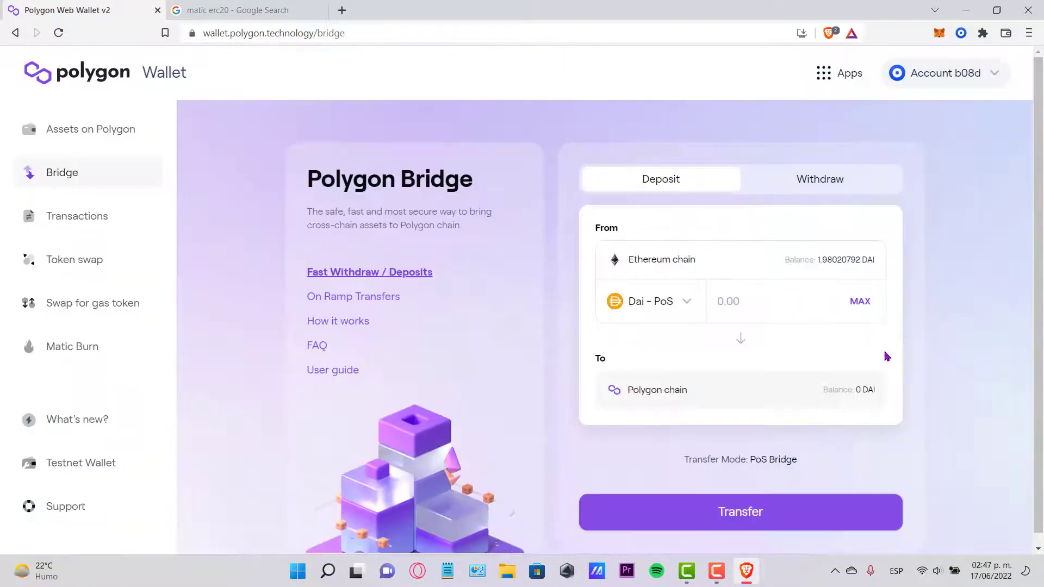
{"action": "left_click", "coordinate": [862, 304]}
{"action": "scroll", "coordinate": [812, 381], "scroll_direction": "down", "scroll_amount": 1}
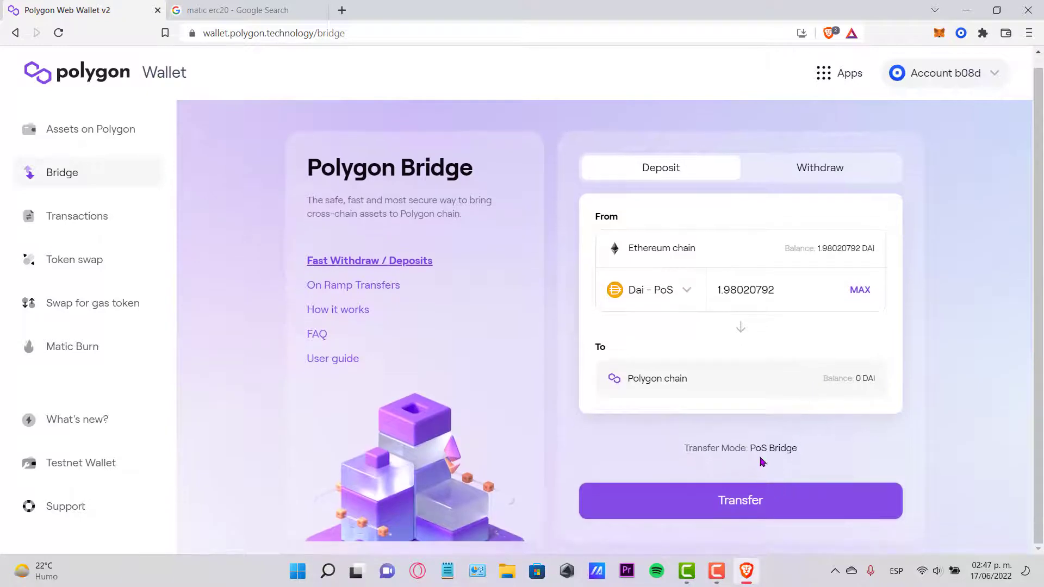
{"action": "left_click", "coordinate": [769, 496]}
{"action": "left_click_drag", "start_coordinate": [435, 194], "coordinate": [621, 231]}
Step: Accept the notice and review the ~$2.09 approve and ~$8.70 deposit gas estimates
{"action": "left_click", "coordinate": [635, 479]}
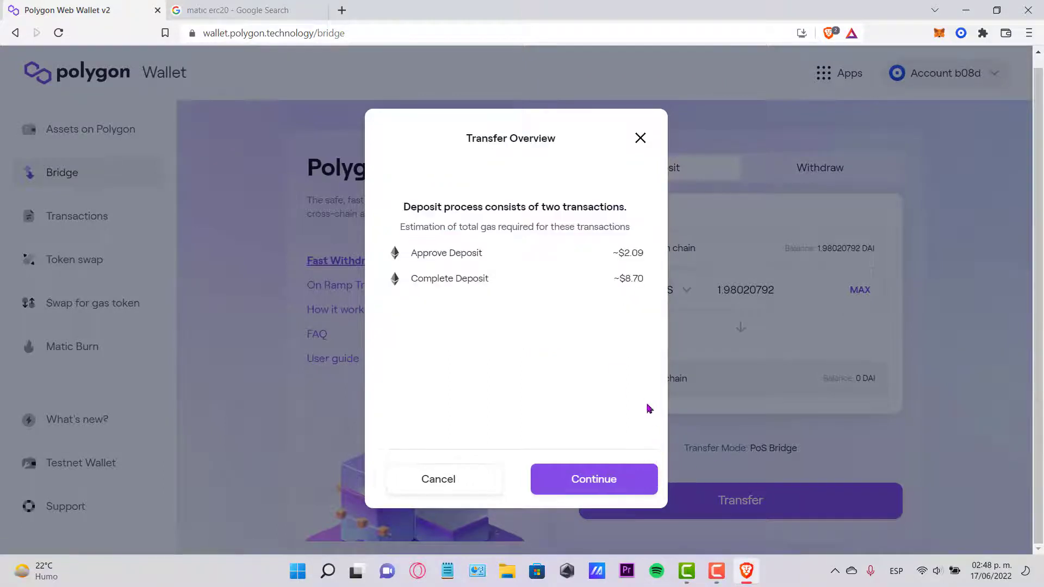
{"action": "left_click_drag", "start_coordinate": [411, 253], "coordinate": [654, 258]}
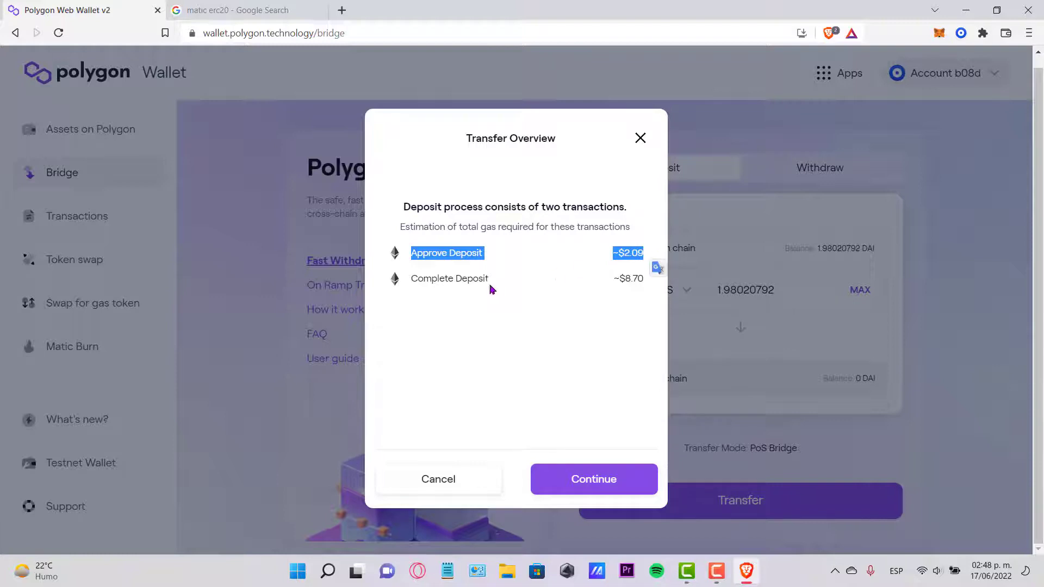
{"action": "left_click_drag", "start_coordinate": [410, 271], "coordinate": [643, 341]}
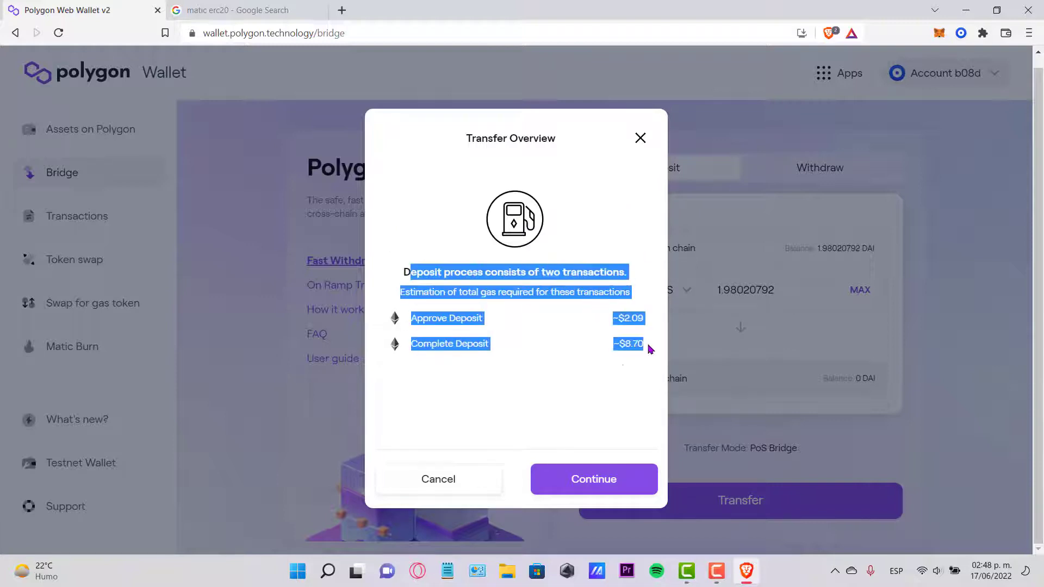
Step: Confirm the 1.98020792 DAI transfer and send it to the wallet for approval
{"action": "left_click", "coordinate": [611, 483]}
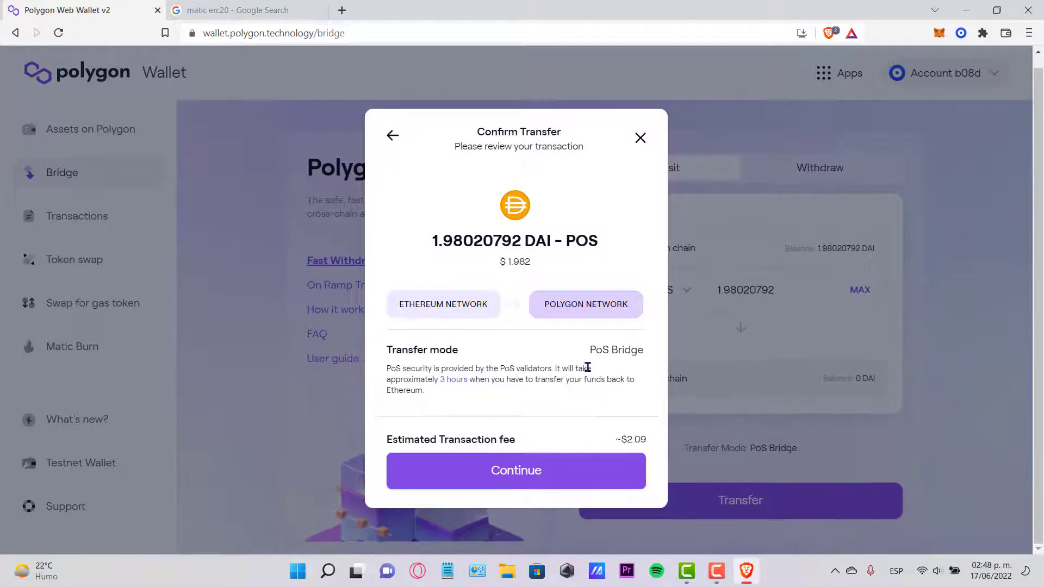
{"action": "left_click", "coordinate": [581, 473]}
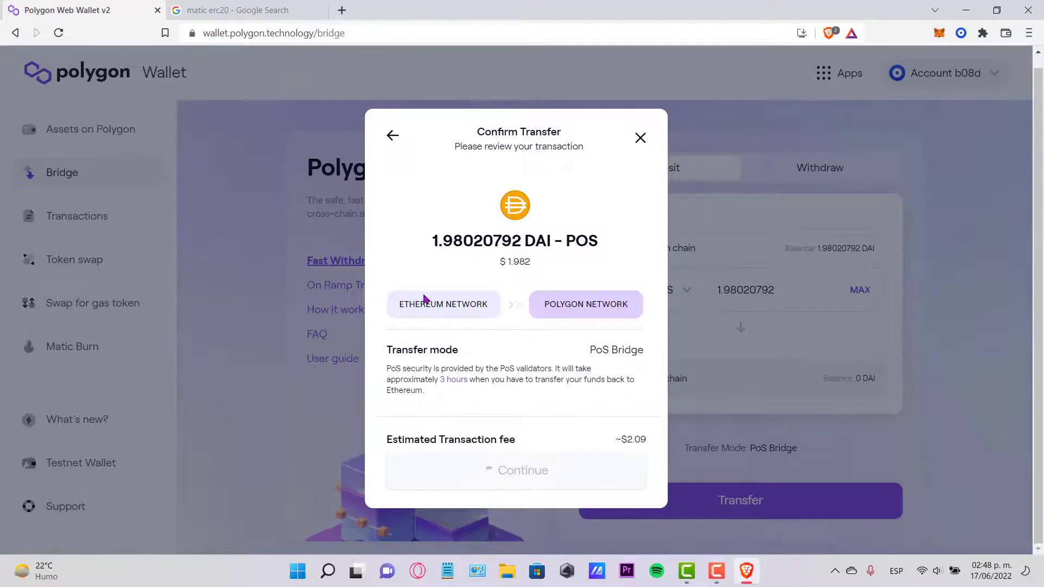
{"action": "left_click_drag", "start_coordinate": [399, 307], "coordinate": [630, 296]}
Step: Review the Coinbase Wallet transaction and its network fee, cancel it, and show the token list
{"action": "left_click", "coordinate": [639, 140]}
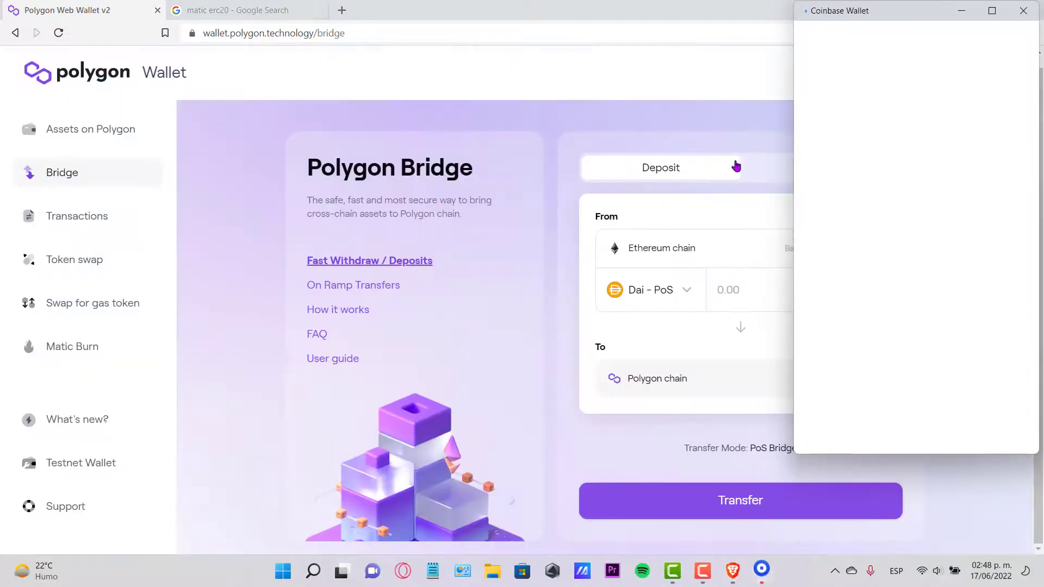
{"action": "left_click_drag", "start_coordinate": [932, 18], "coordinate": [786, 66]}
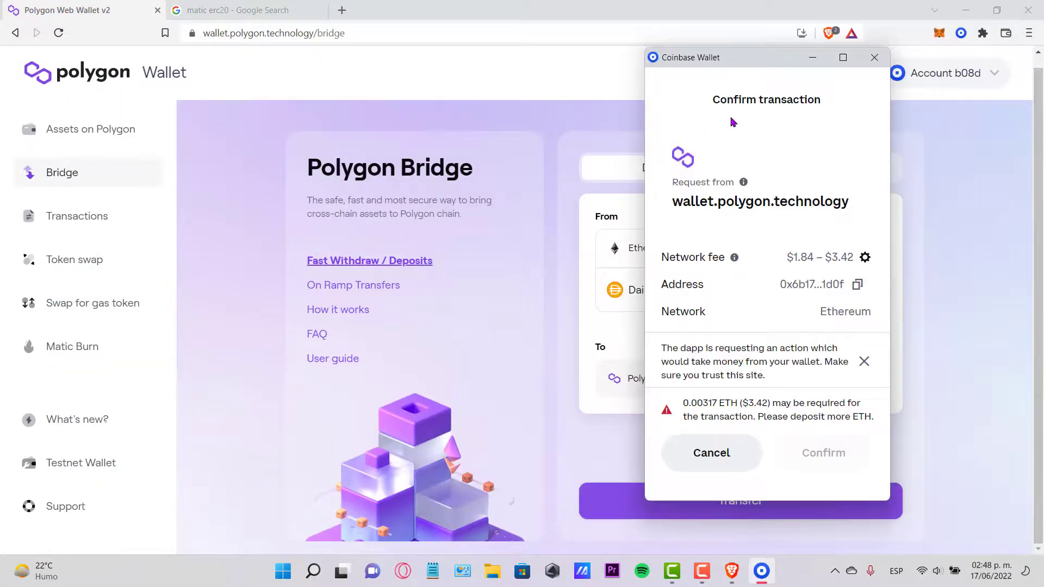
{"action": "left_click_drag", "start_coordinate": [730, 101], "coordinate": [815, 116]}
{"action": "left_click_drag", "start_coordinate": [755, 69], "coordinate": [733, 52]}
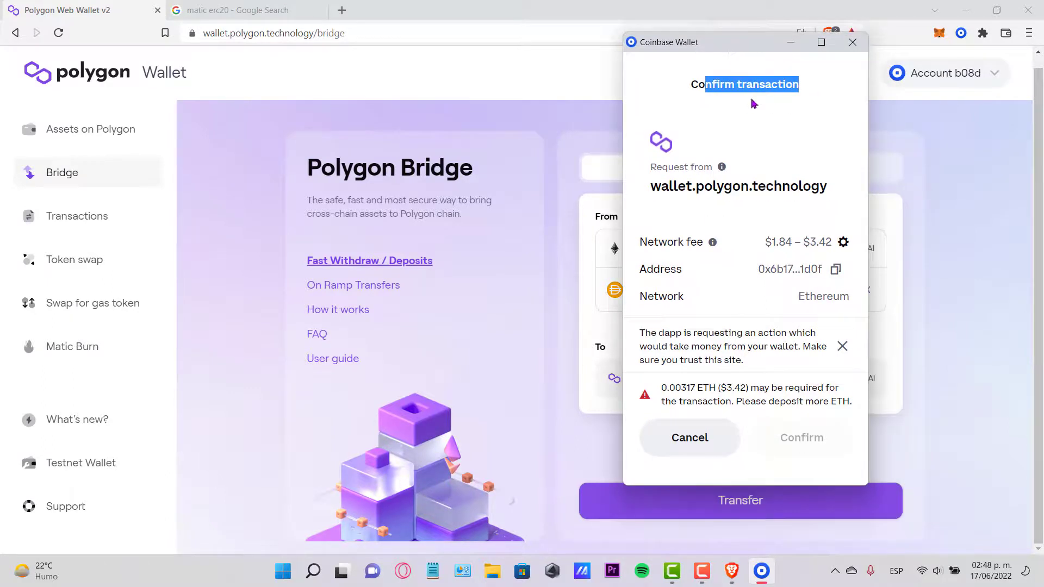
{"action": "left_click_drag", "start_coordinate": [779, 242], "coordinate": [834, 244]}
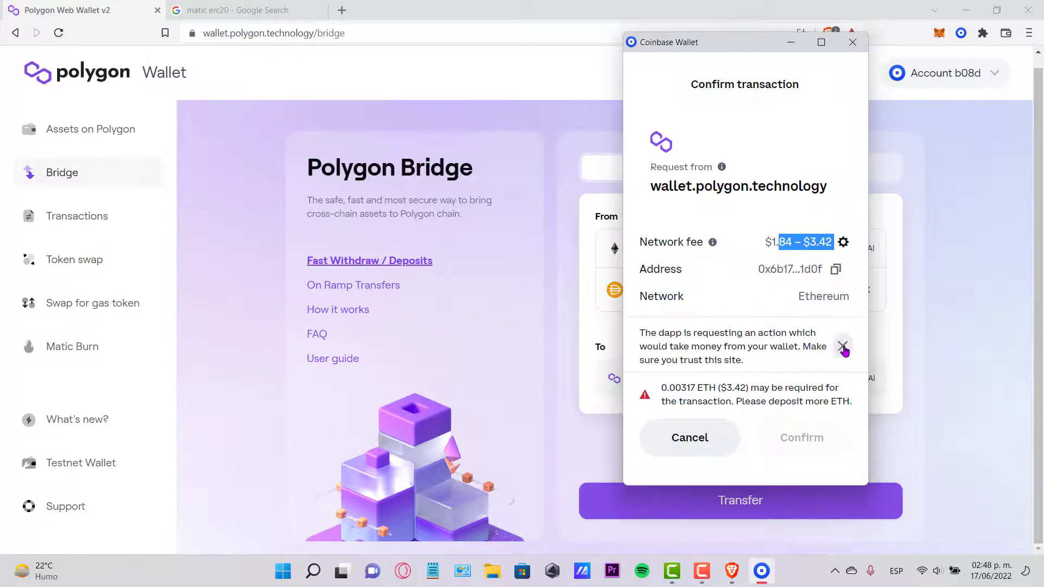
{"action": "left_click", "coordinate": [811, 433]}
{"action": "left_click", "coordinate": [961, 33]}
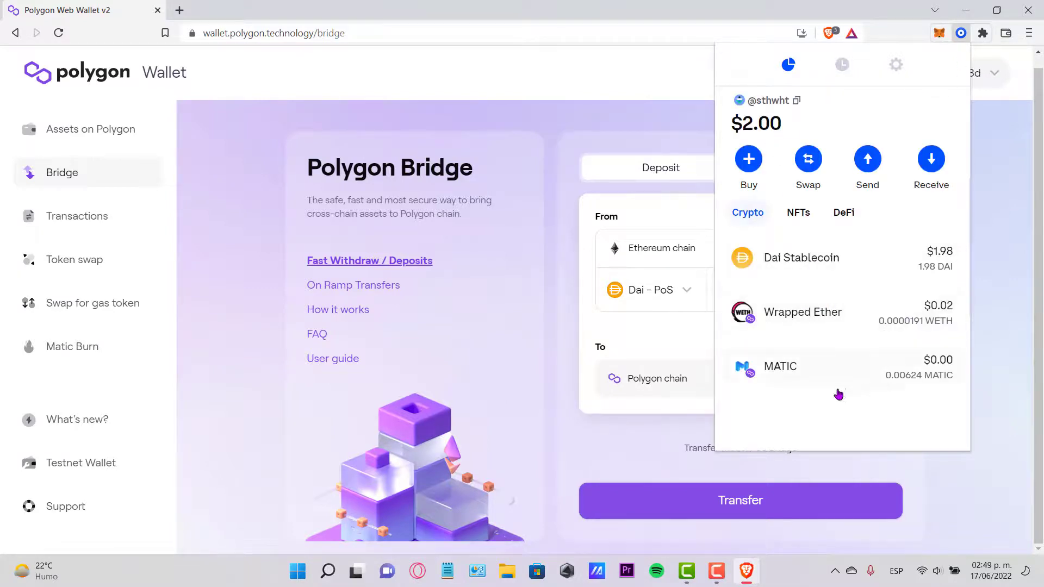
Step: View MATIC's price chart, go back, and open the Convert screen for Dai Stablecoin
{"action": "left_click", "coordinate": [788, 376]}
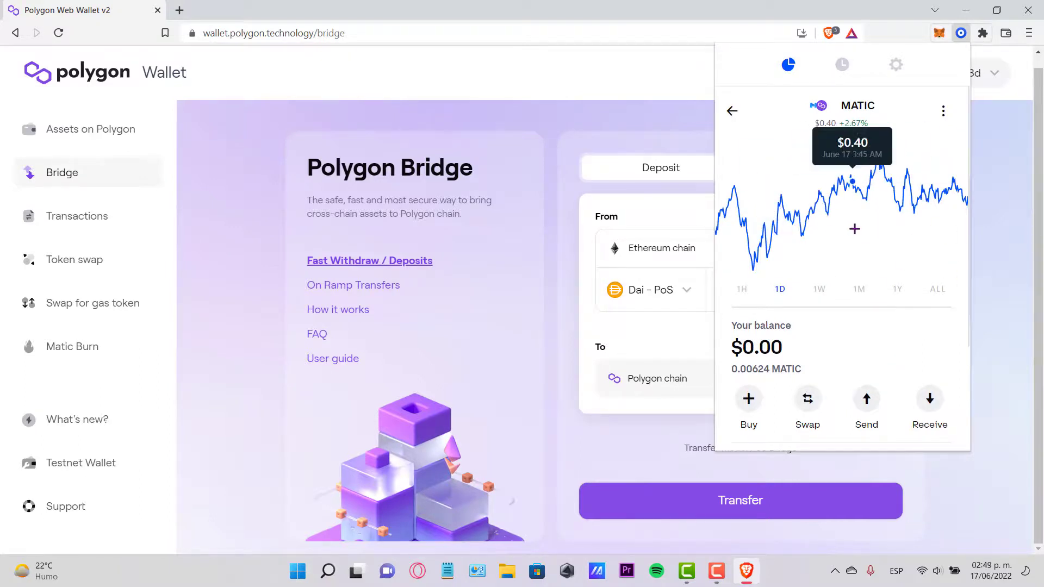
{"action": "scroll", "coordinate": [864, 228], "scroll_direction": "down", "scroll_amount": 3}
{"action": "scroll", "coordinate": [863, 227], "scroll_direction": "up", "scroll_amount": 3}
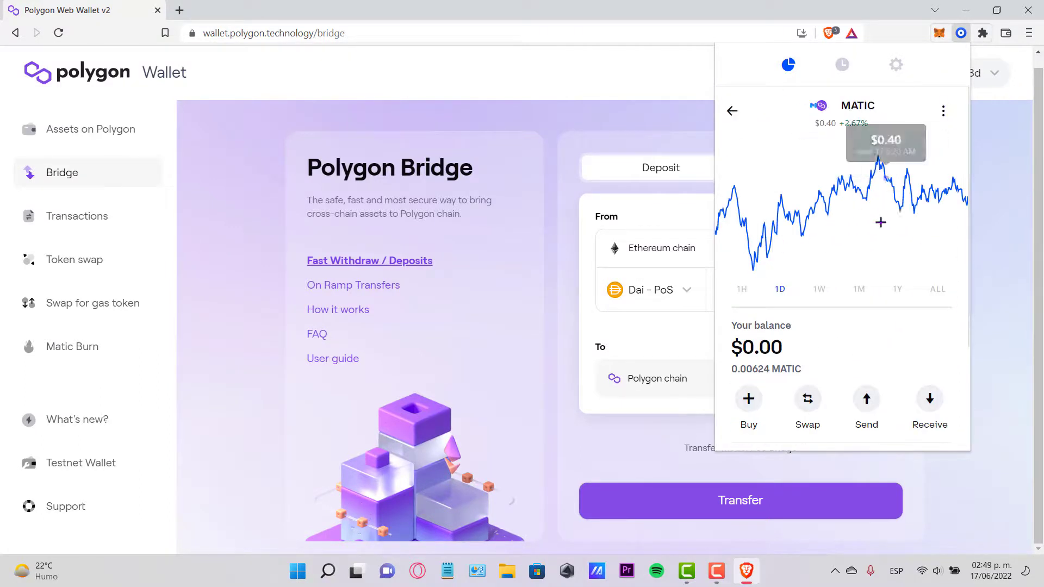
{"action": "left_click", "coordinate": [733, 113]}
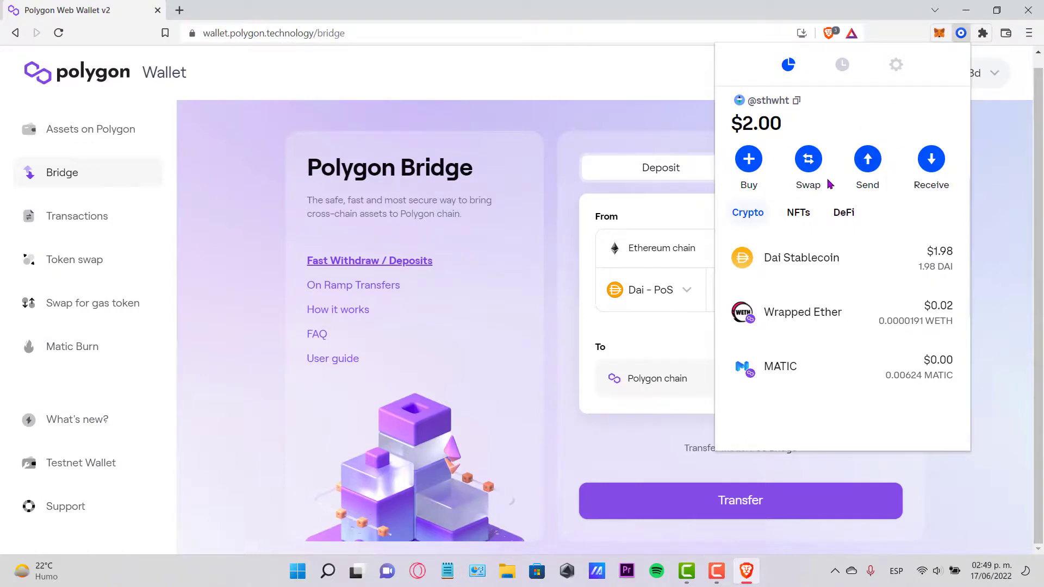
{"action": "left_click", "coordinate": [817, 161]}
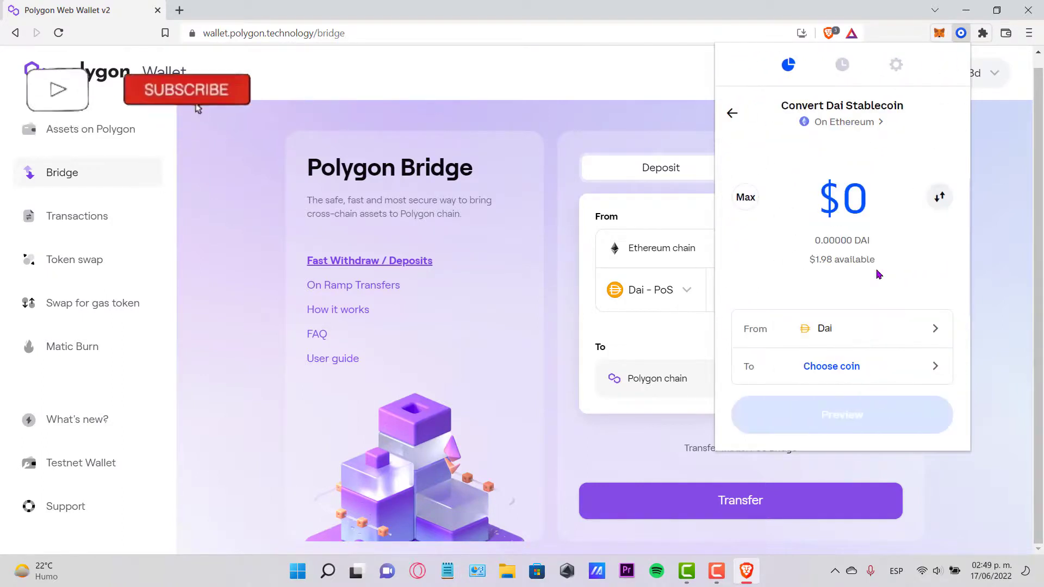